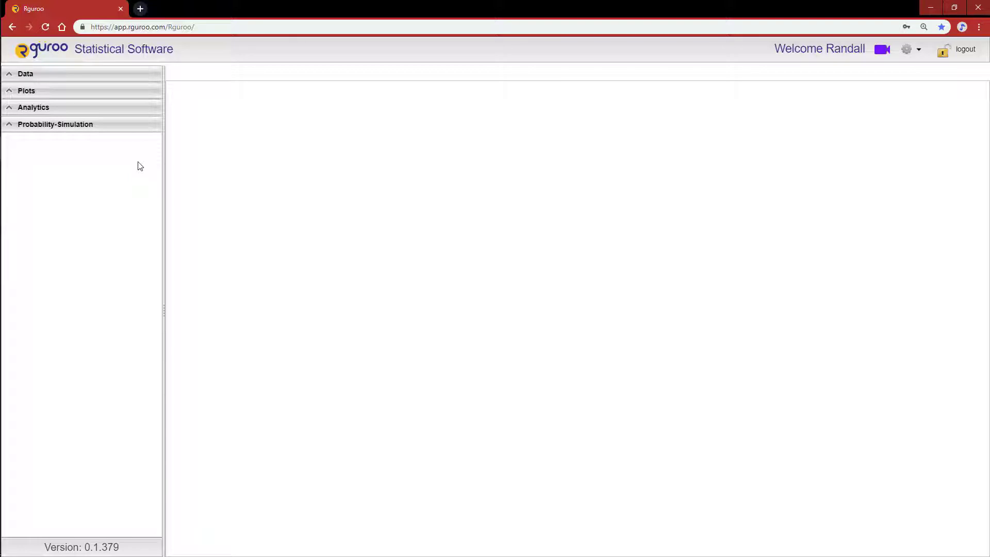
- Open the cardata table of 82 cars from the Data panel, then collapse the panel
click(120, 76)
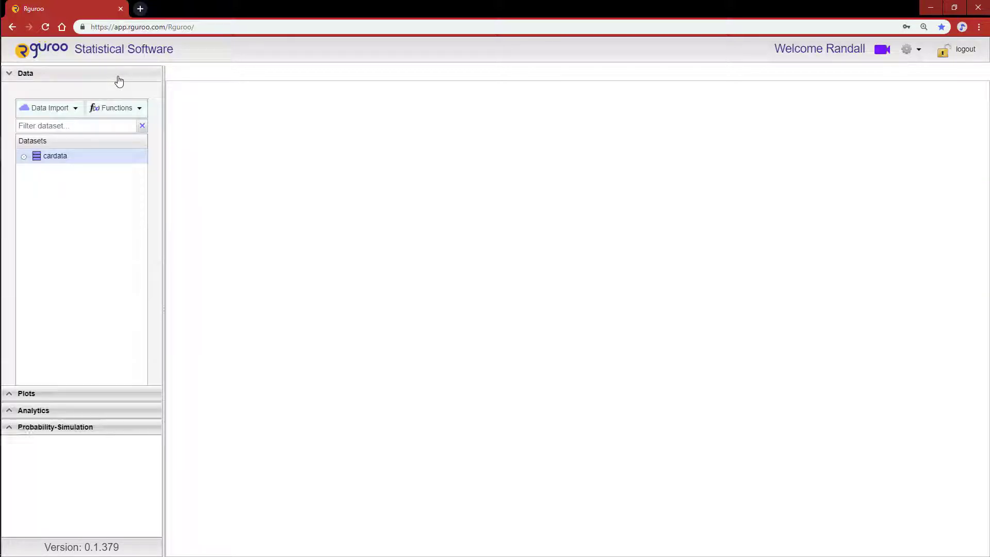
double_click(88, 154)
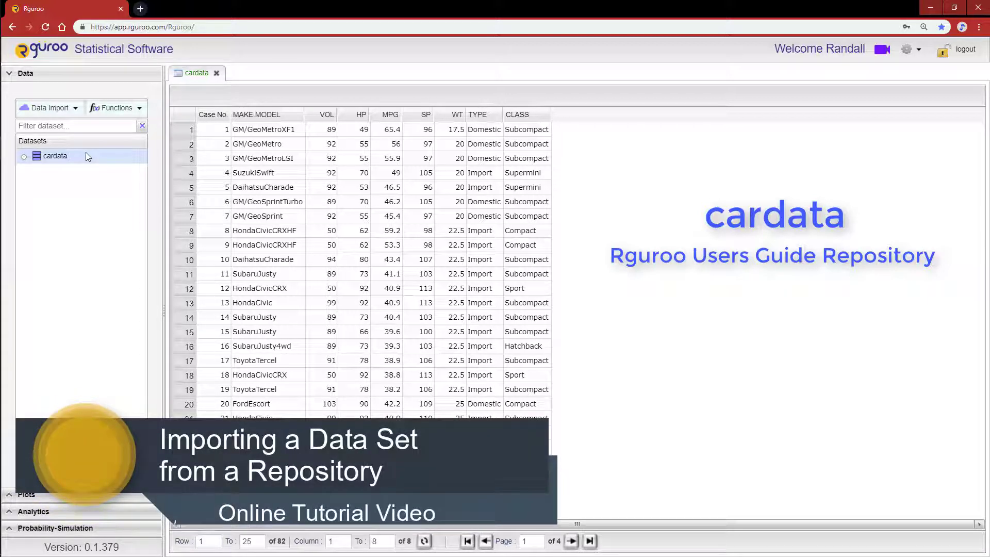
click(91, 74)
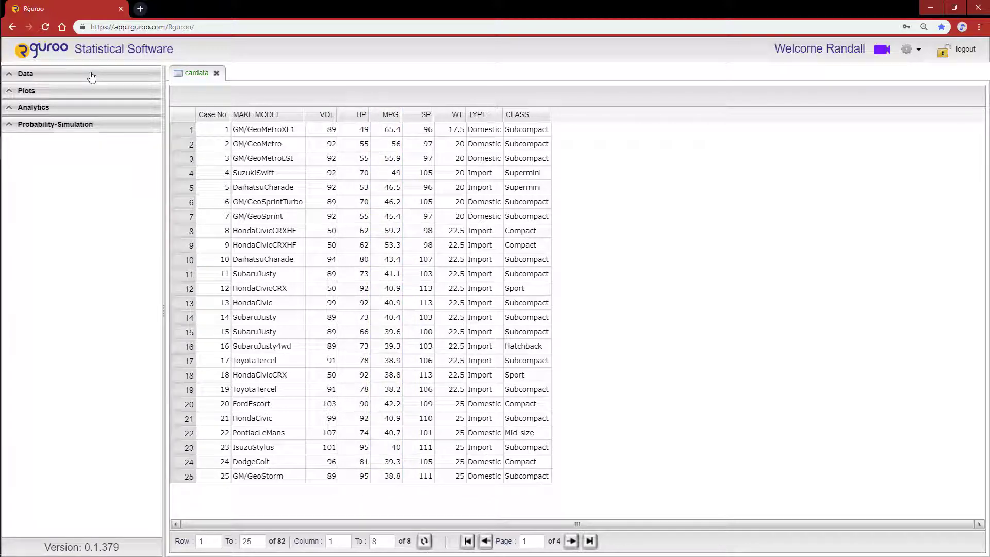
- Create a new scatterplot, Scatterplot_2, with cardata as its dataset
click(93, 92)
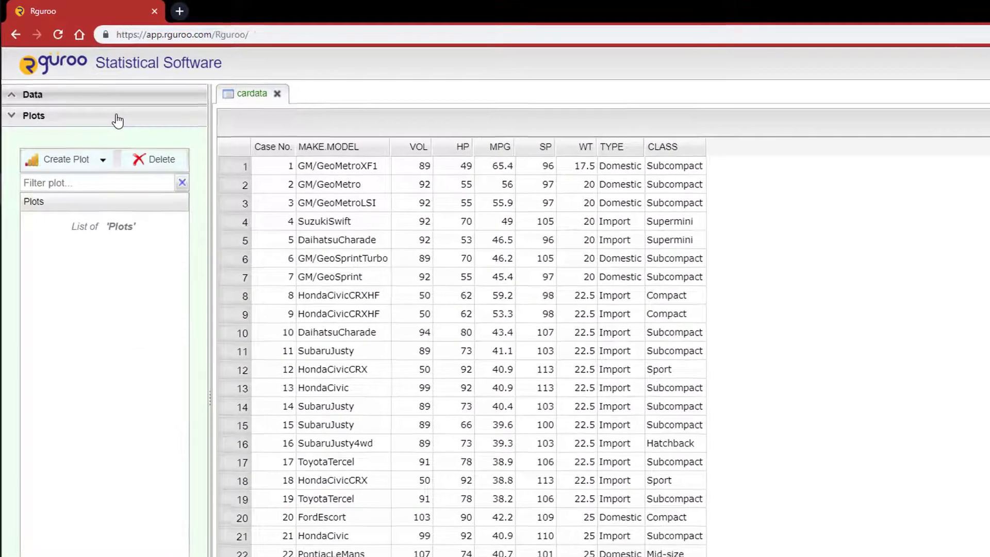
click(104, 160)
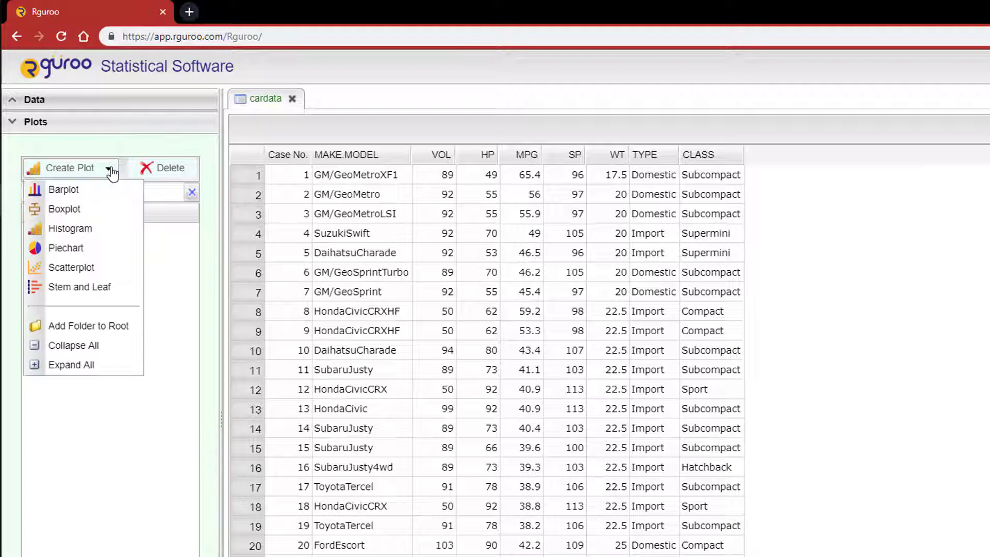
click(103, 273)
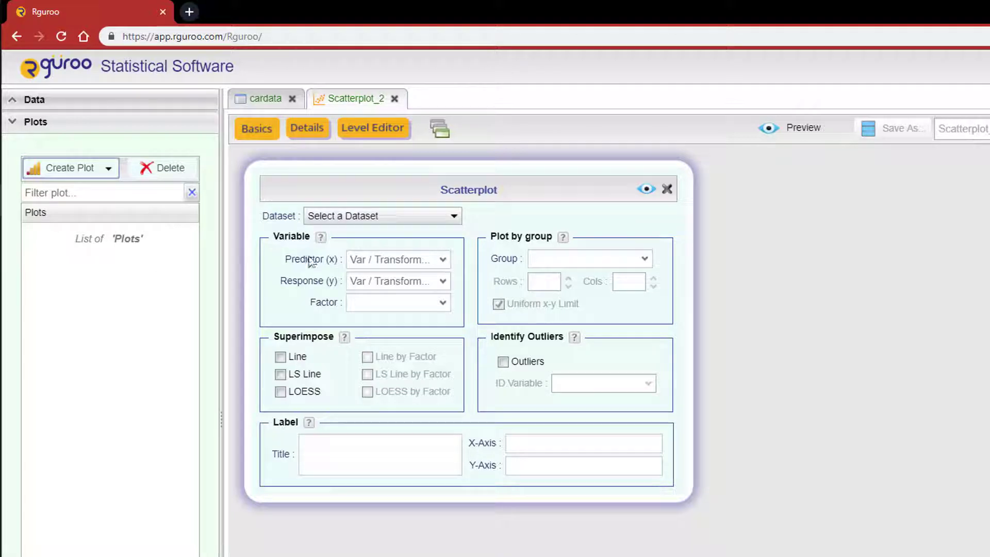
click(452, 219)
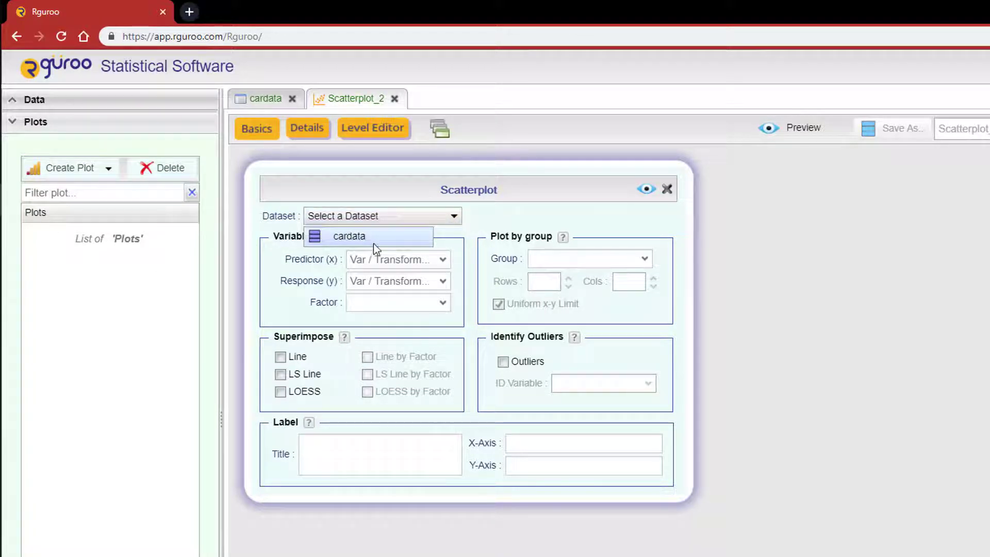
click(373, 243)
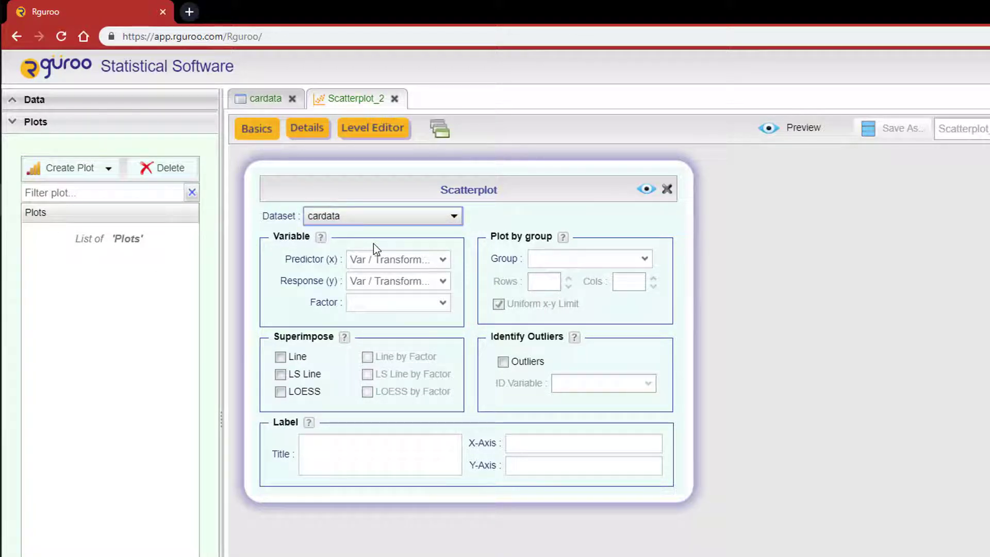
- Set MPG as the predictor (x) and HP as the response (y)
click(445, 264)
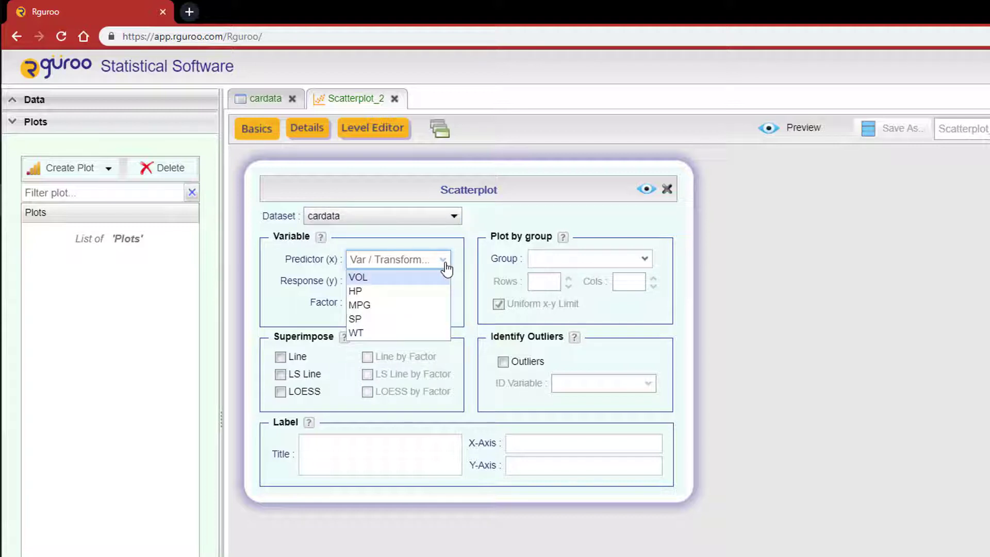
click(420, 304)
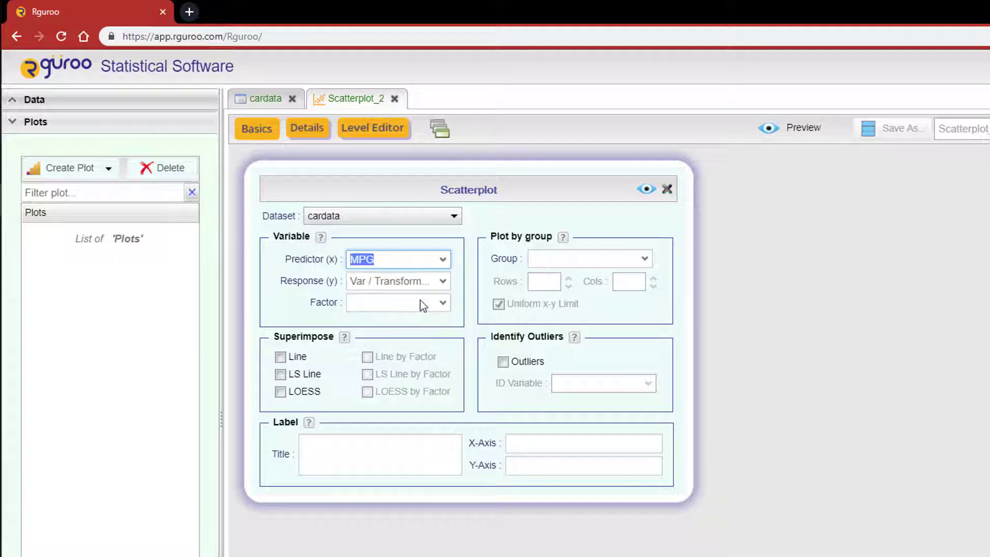
click(442, 284)
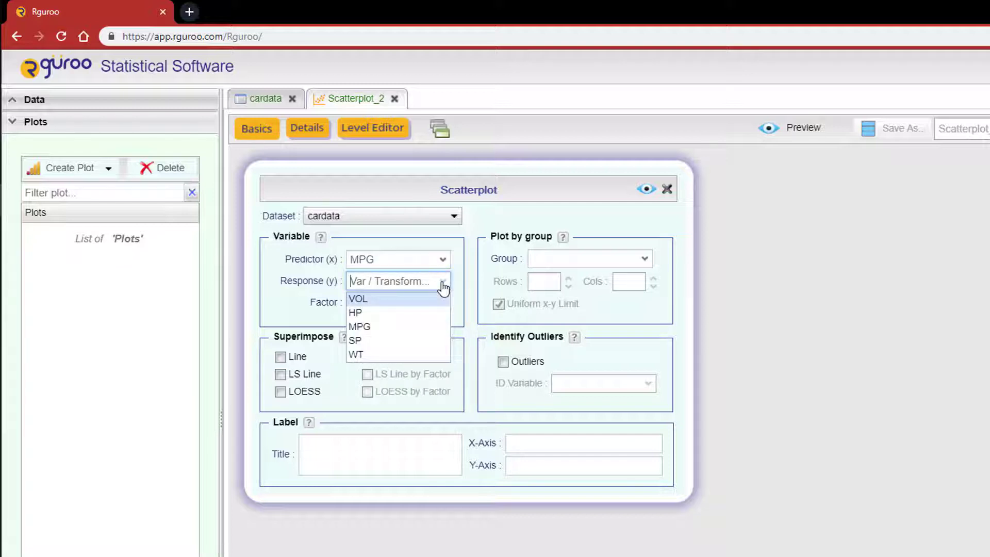
click(430, 312)
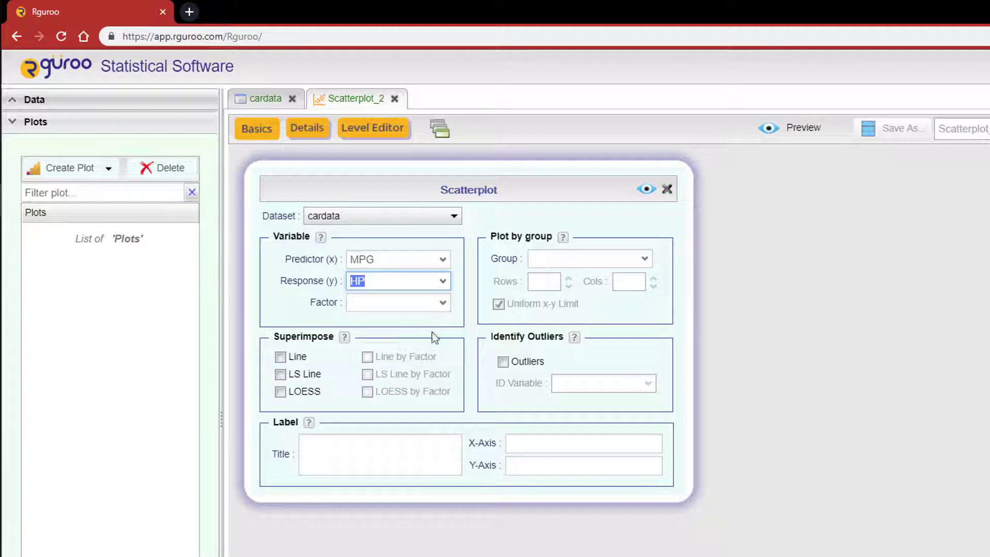
- Label the axes 'Miles Per Gallon' and 'Horse Power' and preview the plot
click(516, 443)
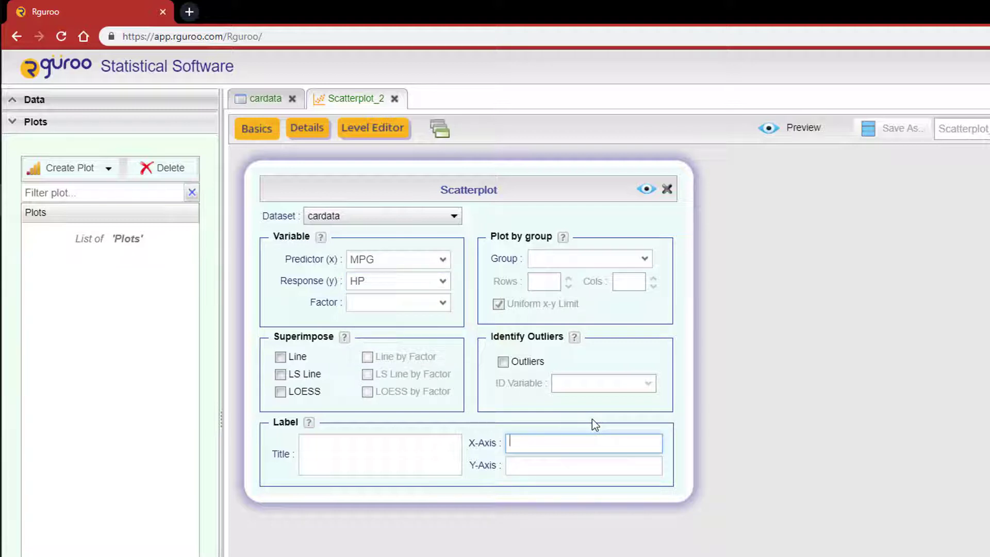
text(Miles Per Gallon)
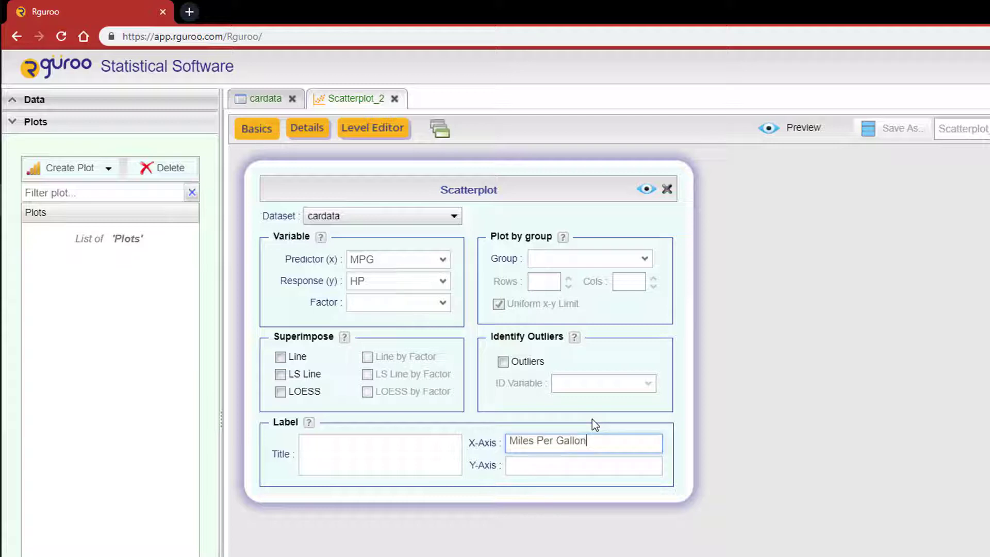
click(542, 466)
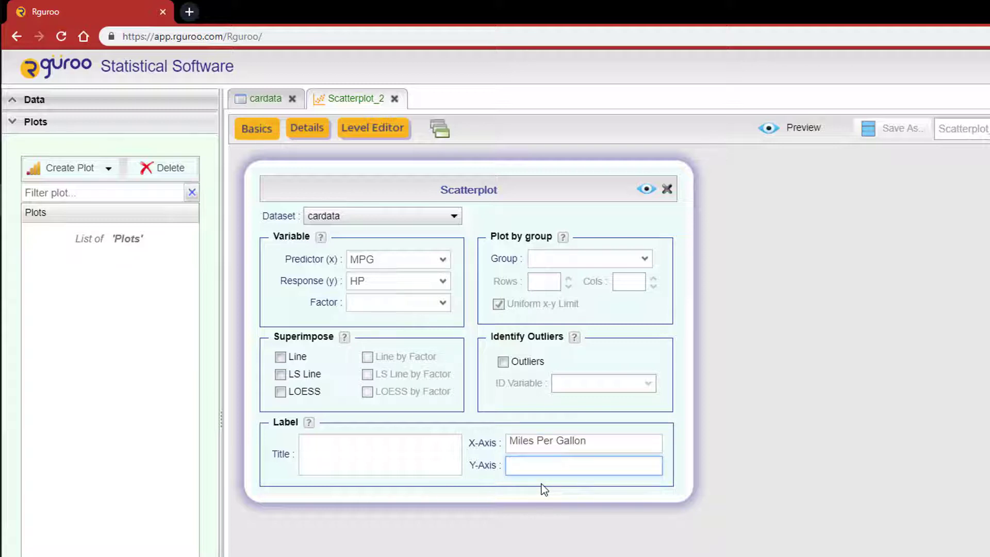
text(Horse Power)
click(646, 188)
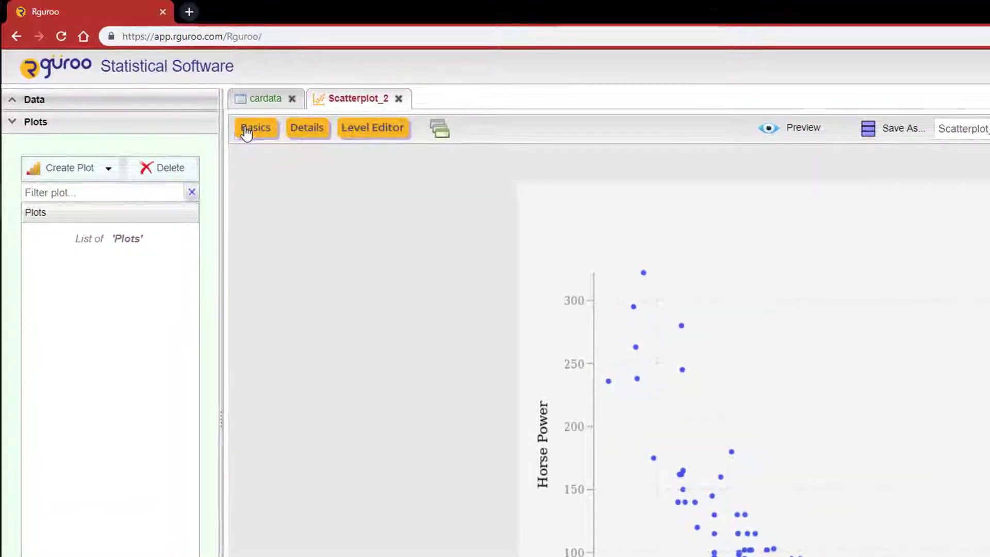
- Reopen the scatterplot settings and tick LOESS under Superimpose
click(249, 126)
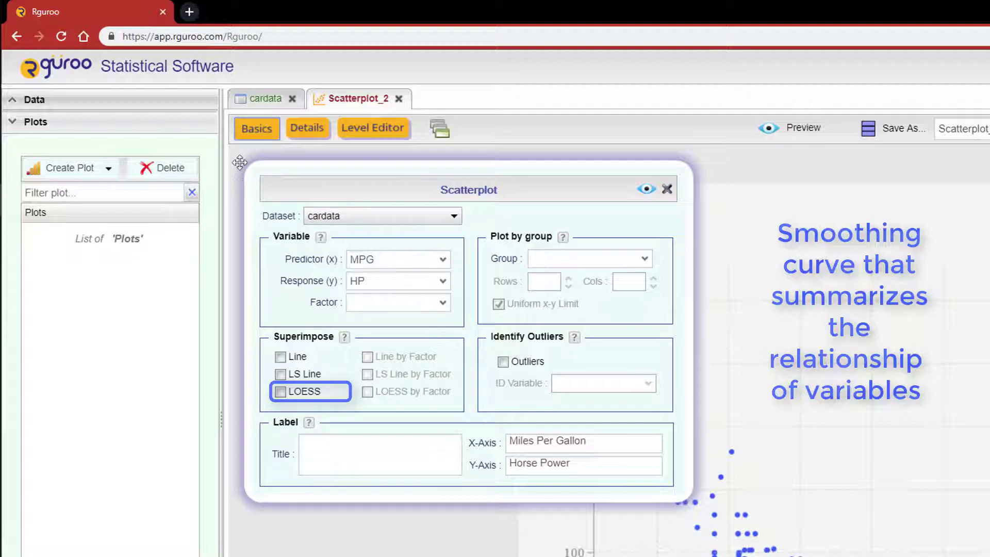
click(279, 393)
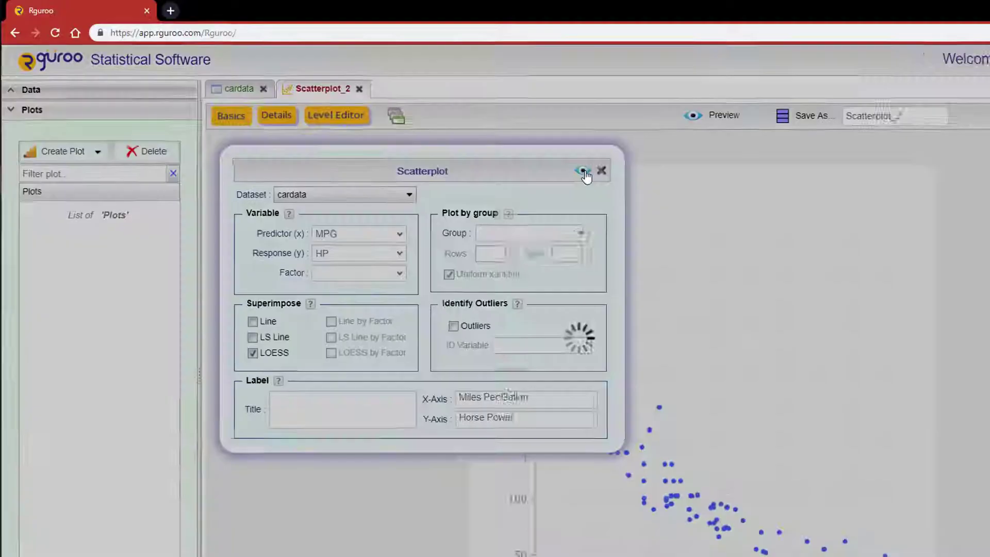
- Redraw the preview showing the dashed LOESS curve, then reopen the scatterplot settings
click(622, 182)
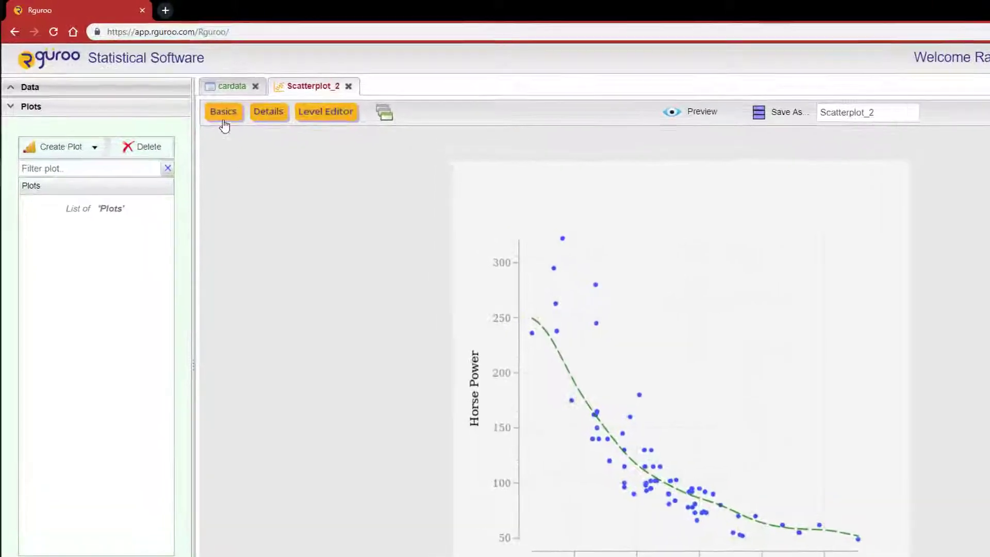
click(246, 129)
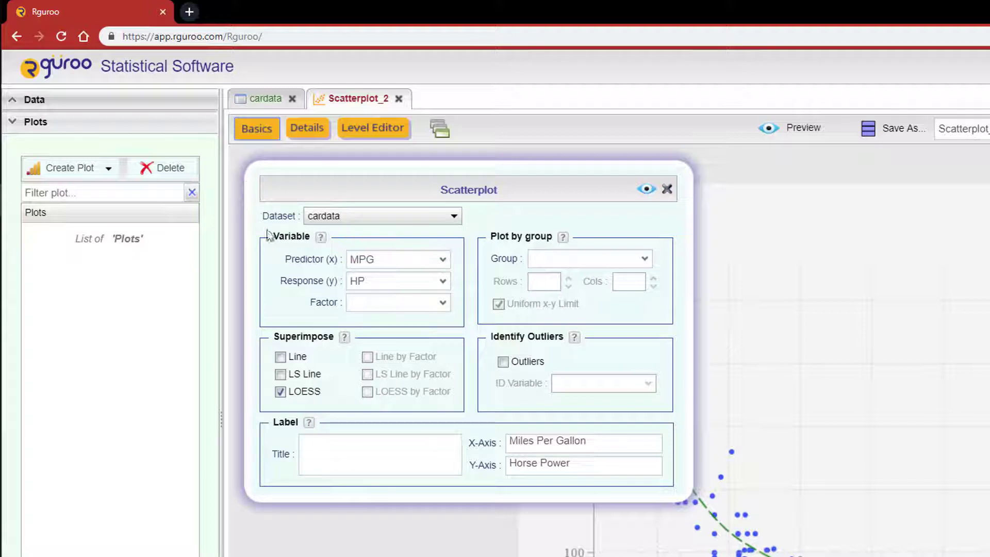
- Replace the HP response with log(HP) and prefix the y-axis label with 'Log of'
click(371, 281)
double_click(359, 282)
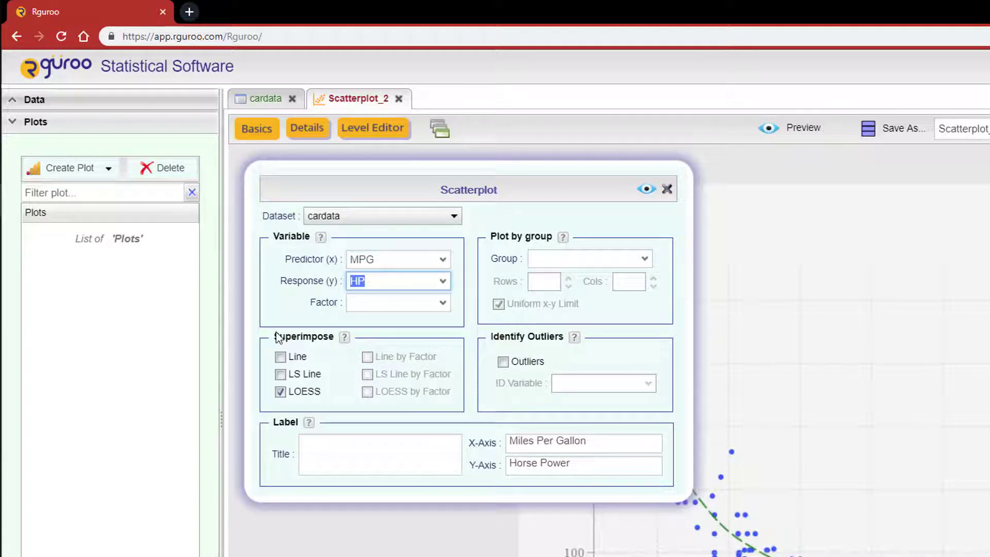
key(BackSpace)
text(log(HP))
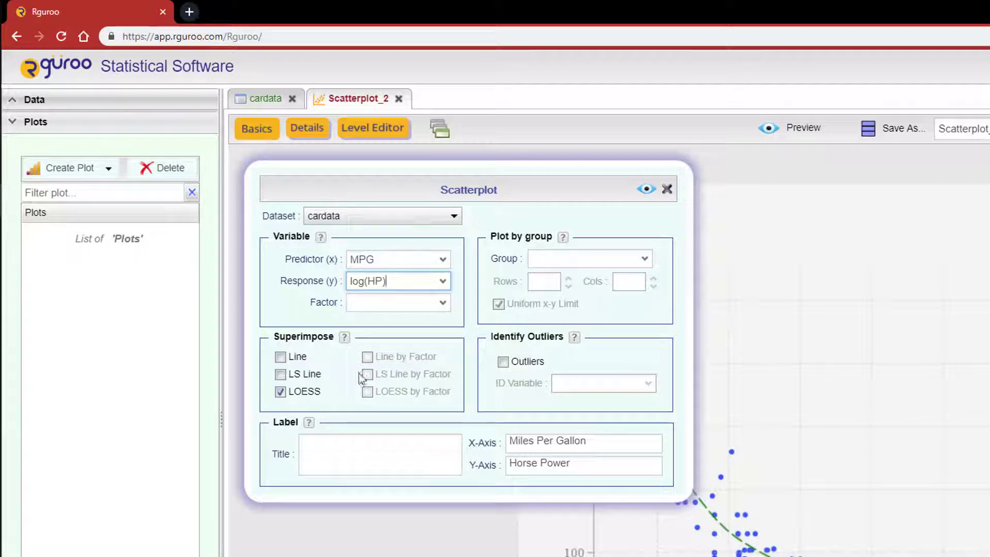
click(510, 464)
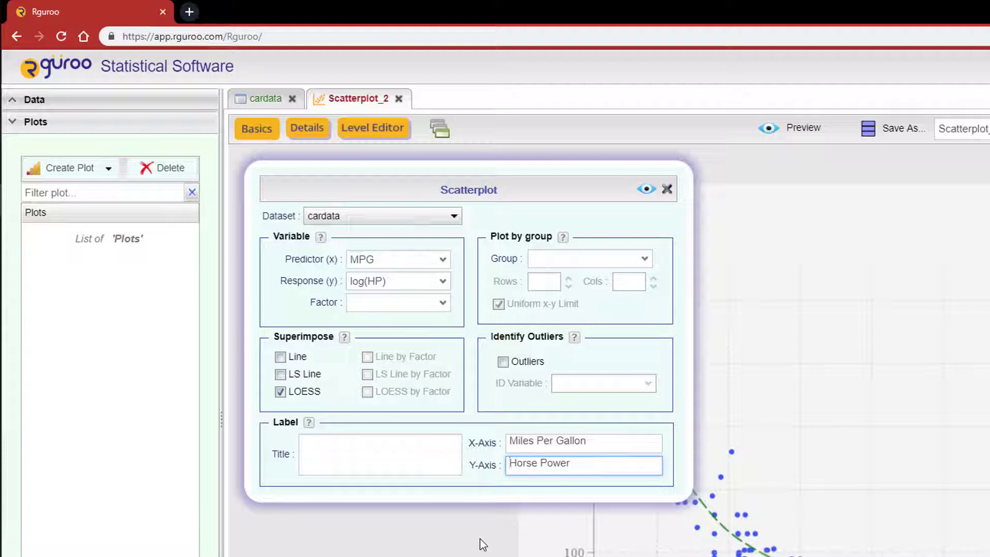
text(Log of)
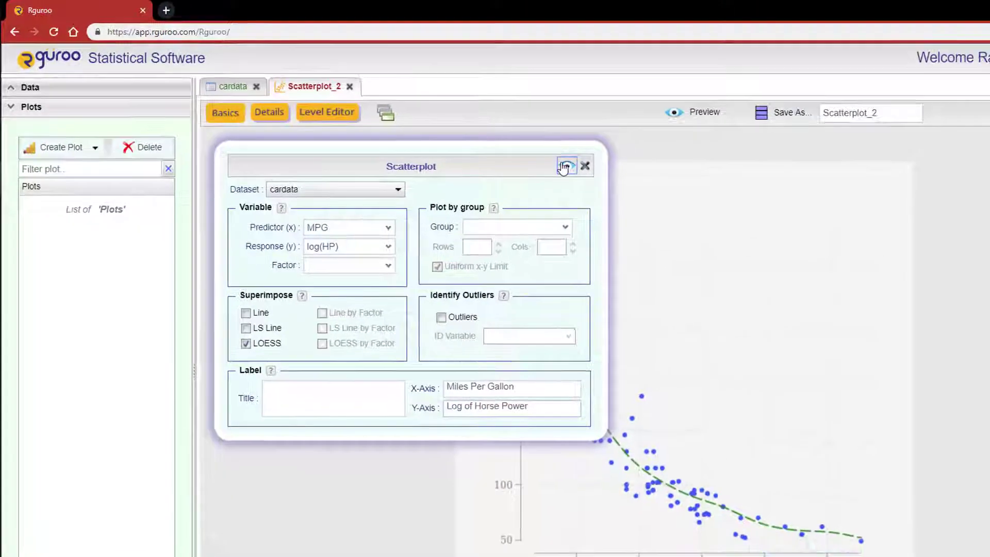
- Redraw the preview of log(HP) against MPG with its LOESS curve
click(564, 166)
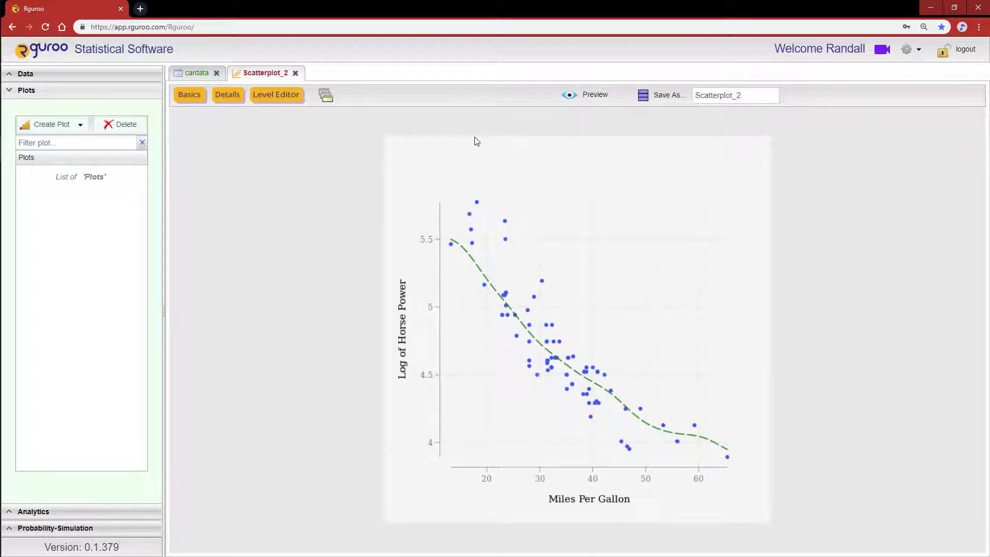
- Tick LS Line under Superimpose alongside LOESS and redraw the preview
click(190, 97)
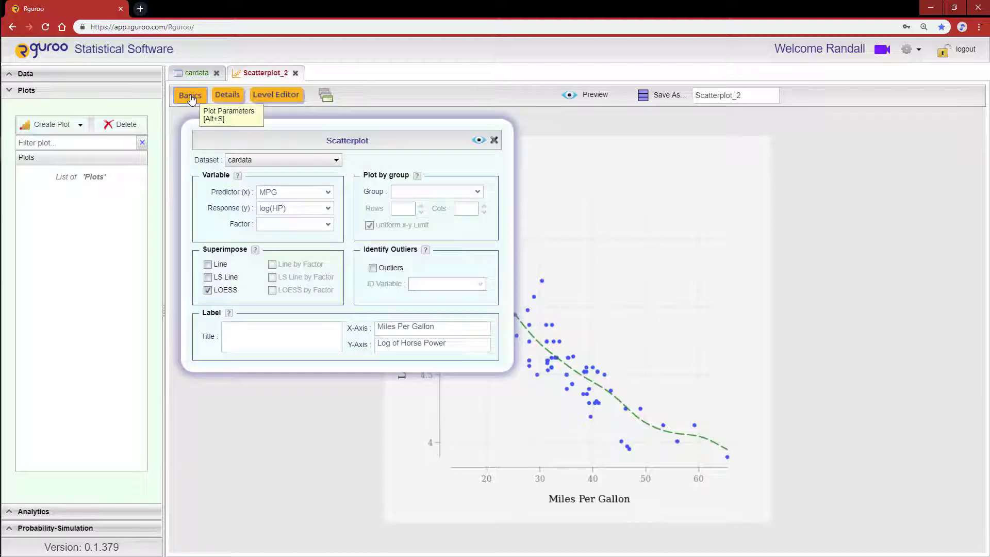
click(207, 278)
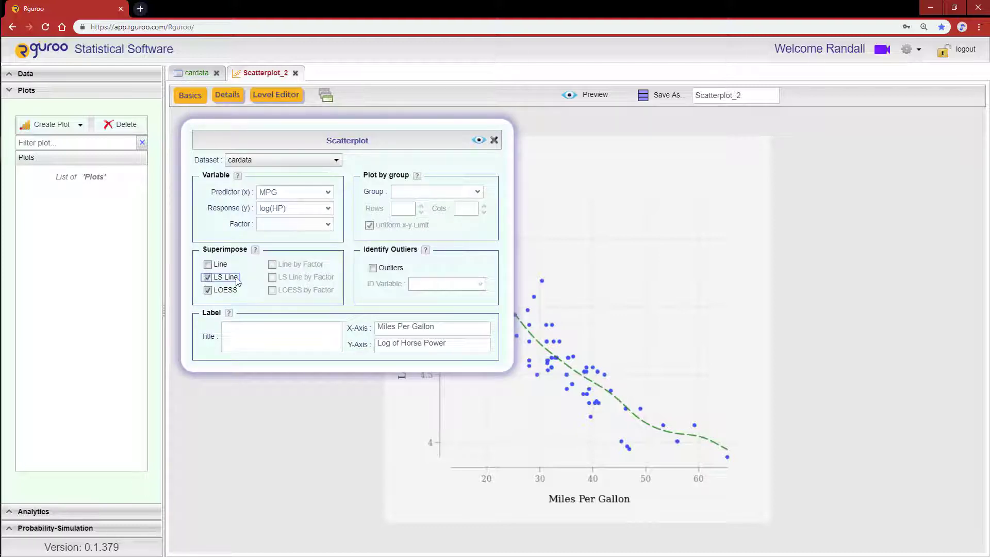
click(478, 144)
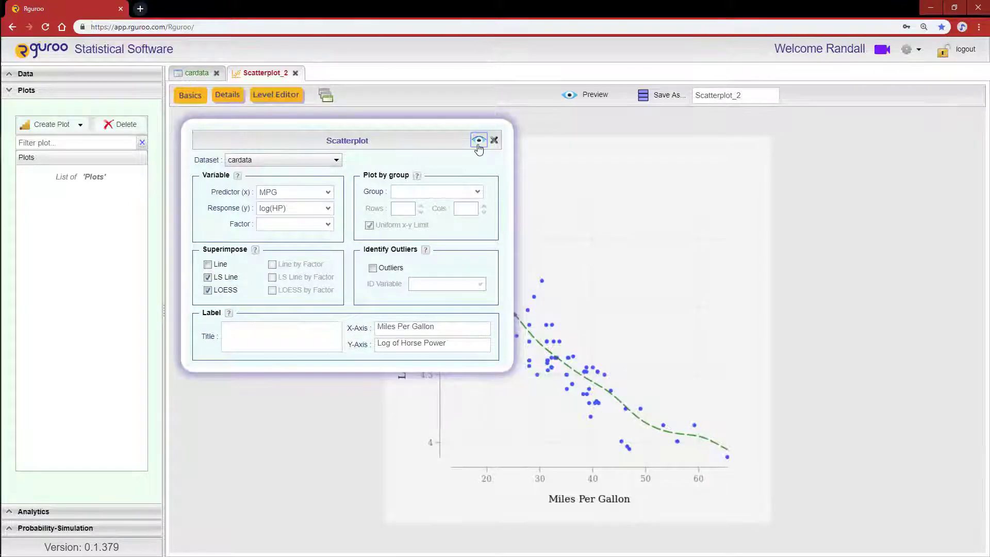